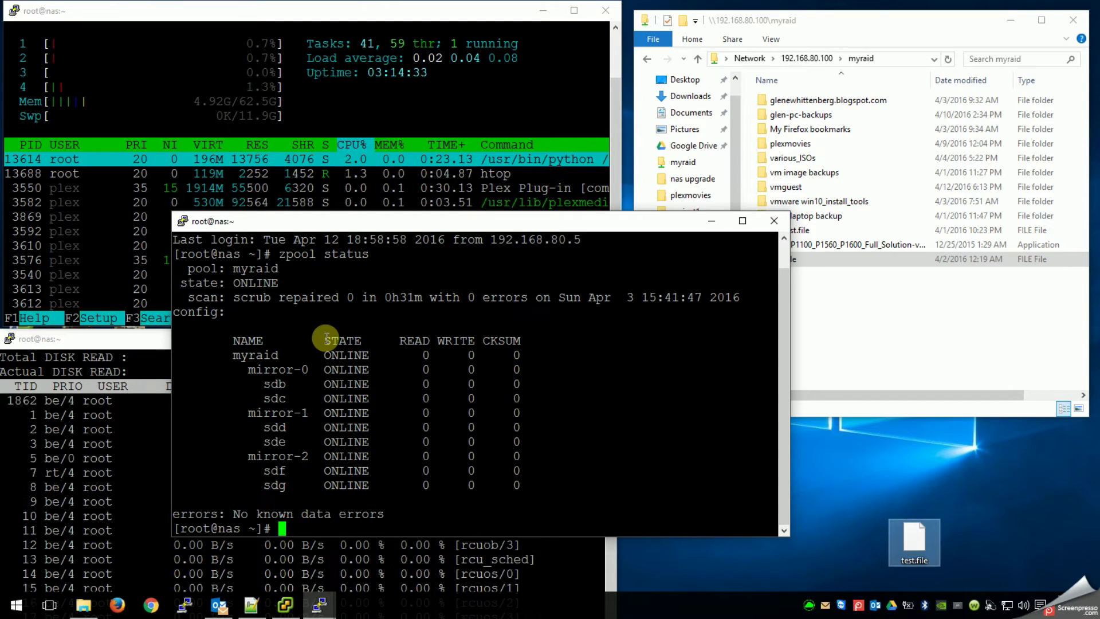
- Minimize the pool status terminal and check the size of test.file in the myraid share
left_click(710, 223)
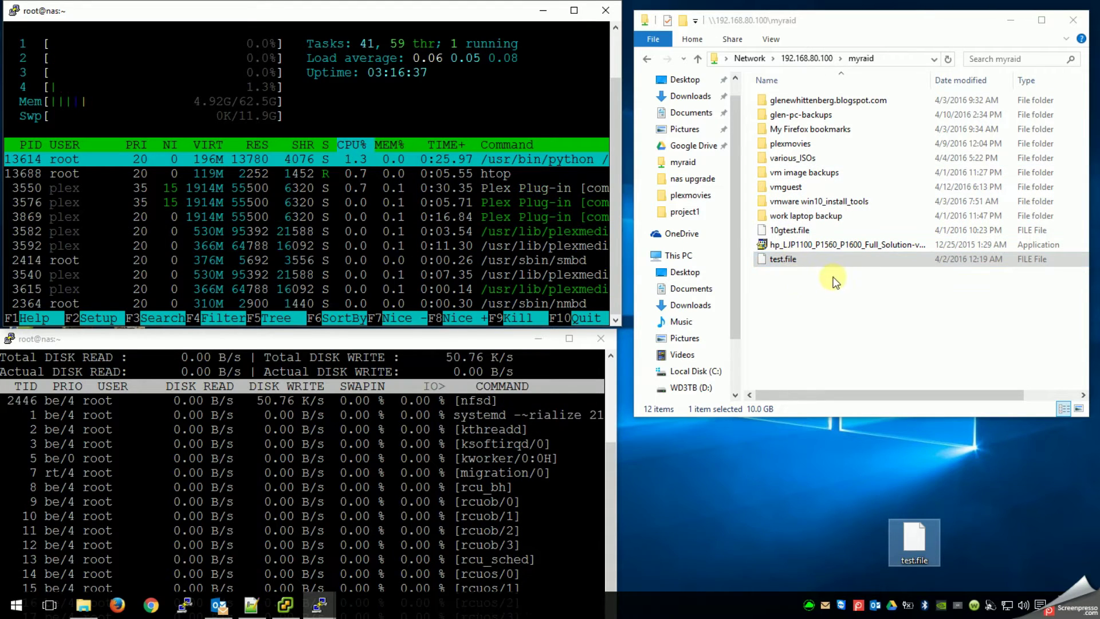
left_click_drag(915, 539, 852, 488)
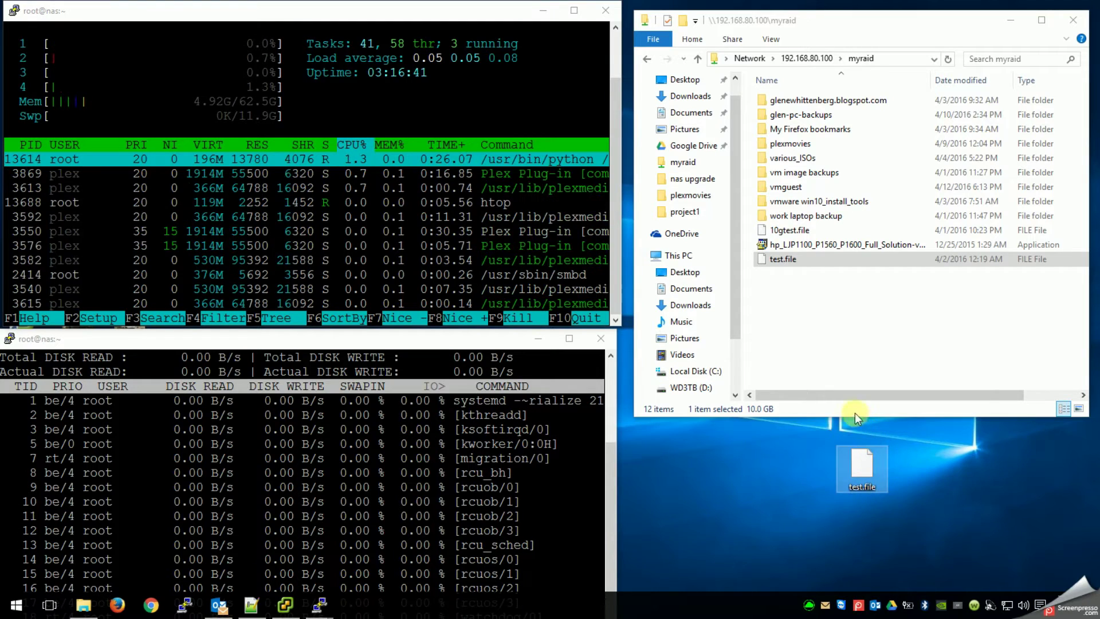
left_click_drag(825, 395, 880, 394)
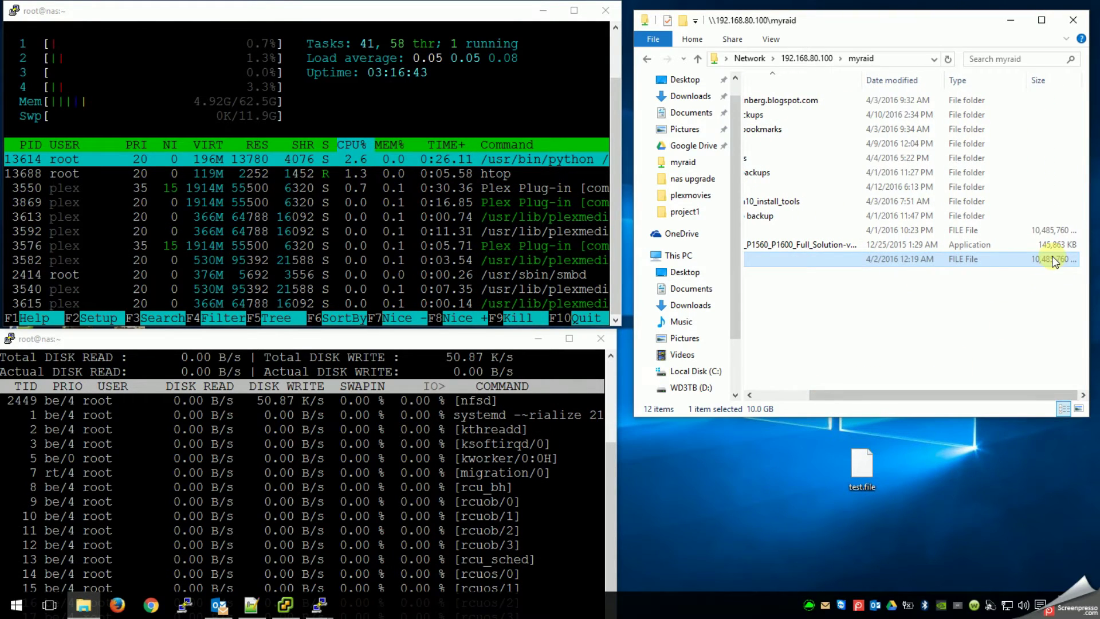
left_click_drag(974, 394, 862, 401)
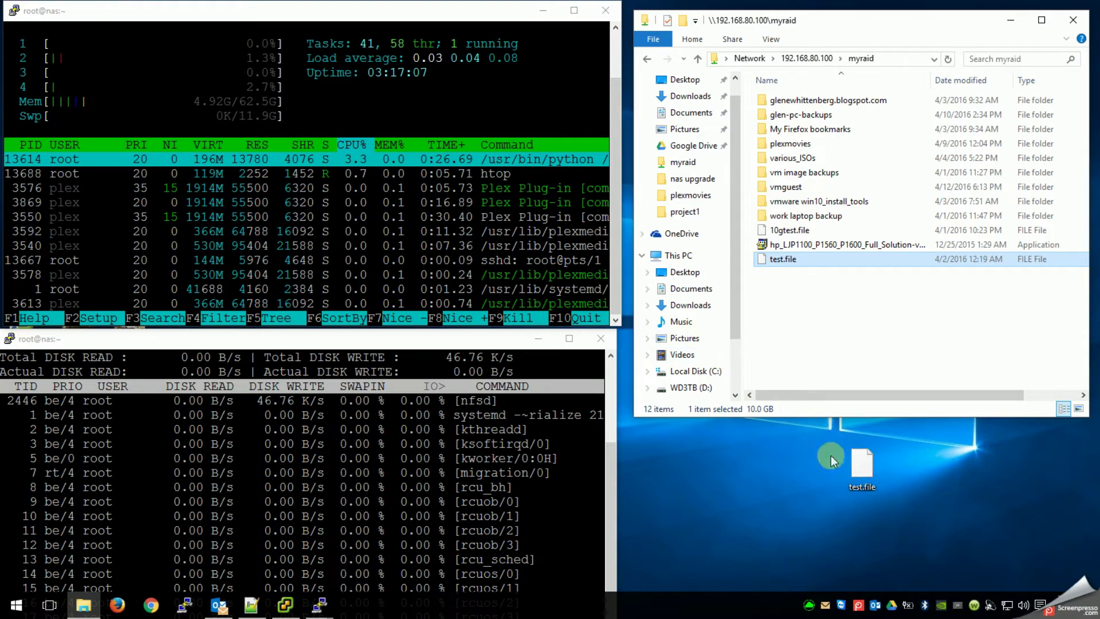
- Copy test.file from the desktop to the myraid share, replace the existing file, and move the transfer window clear of the terminals
left_click(875, 470)
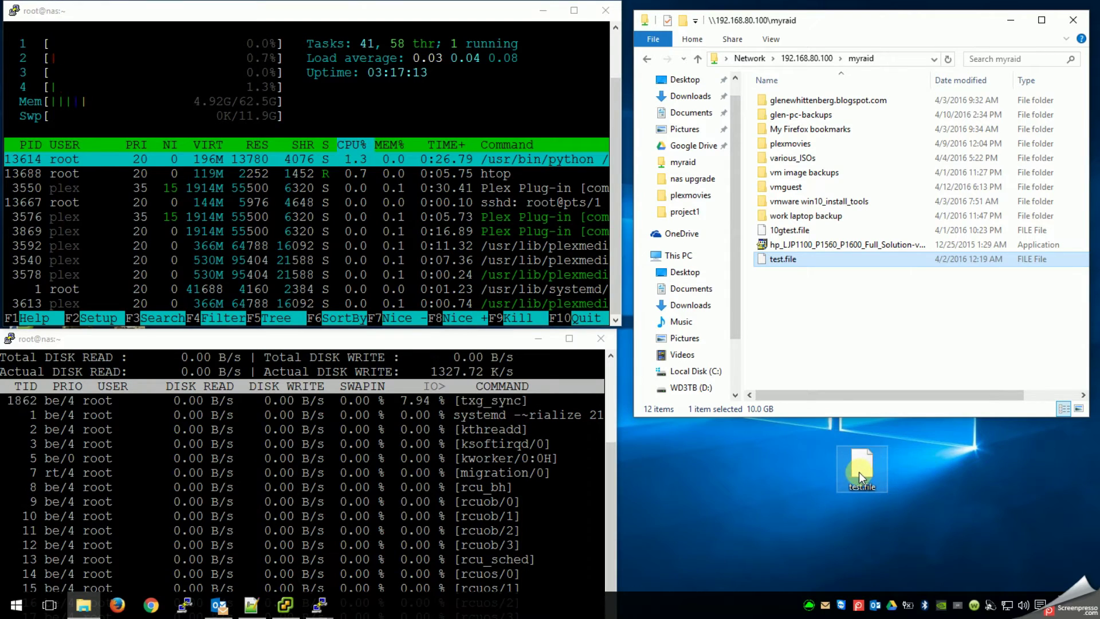
left_click_drag(859, 473, 813, 486)
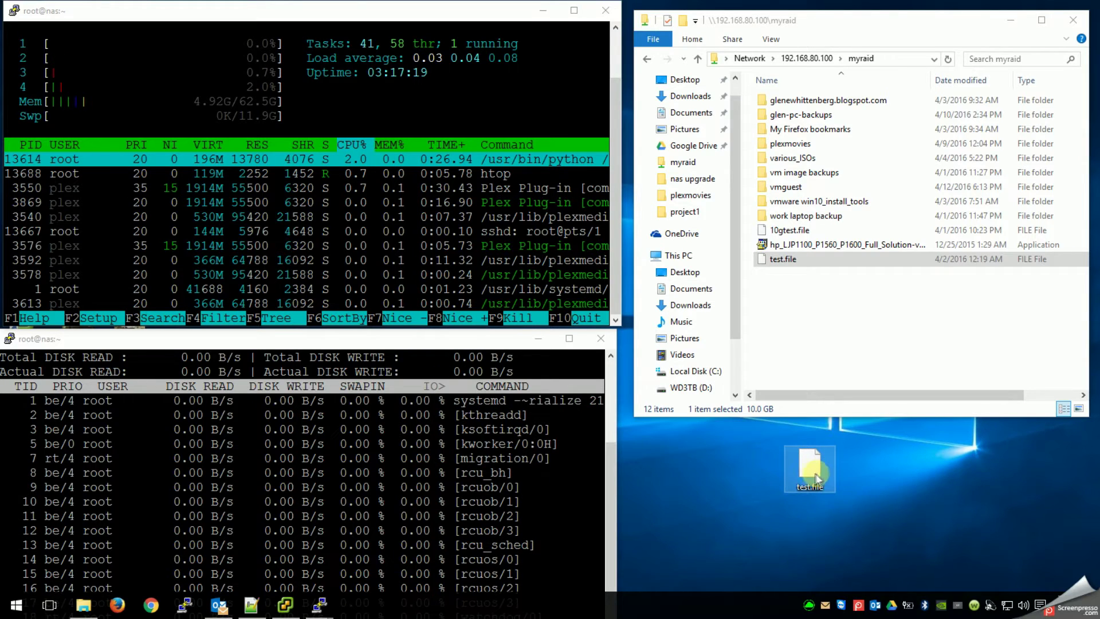
mouse_move(810, 470)
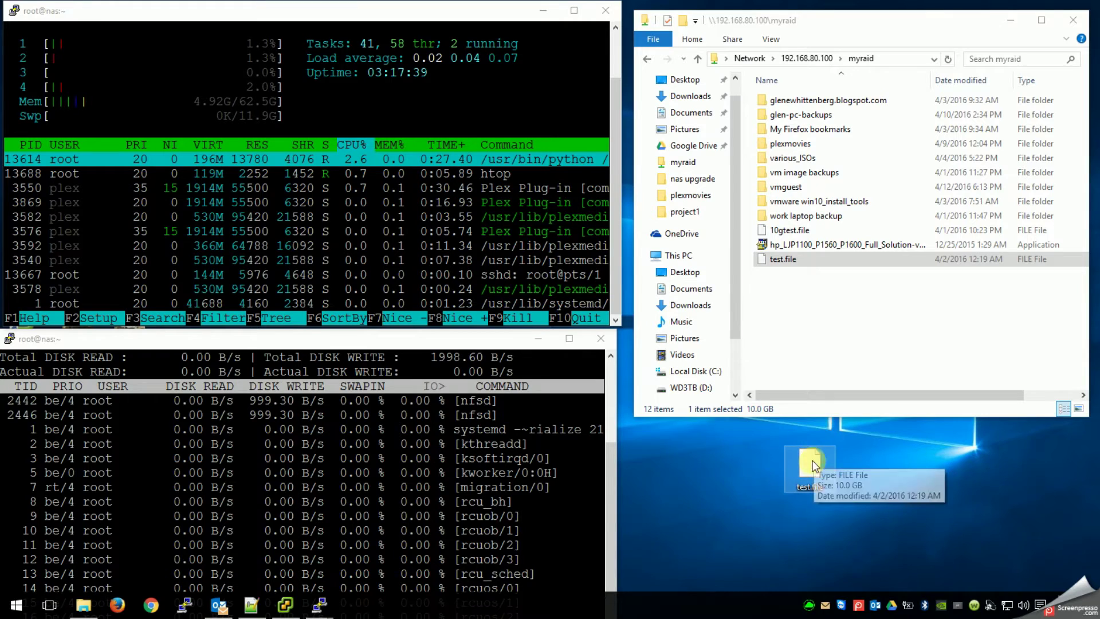
left_click_drag(810, 473, 826, 303)
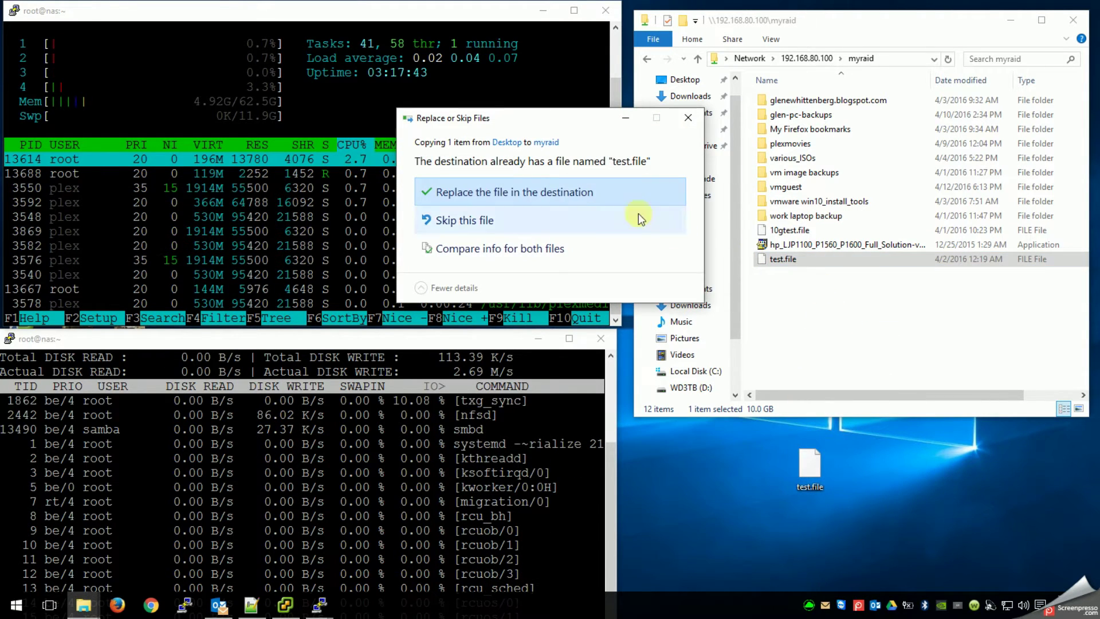
left_click(518, 194)
left_click_drag(581, 118, 883, 190)
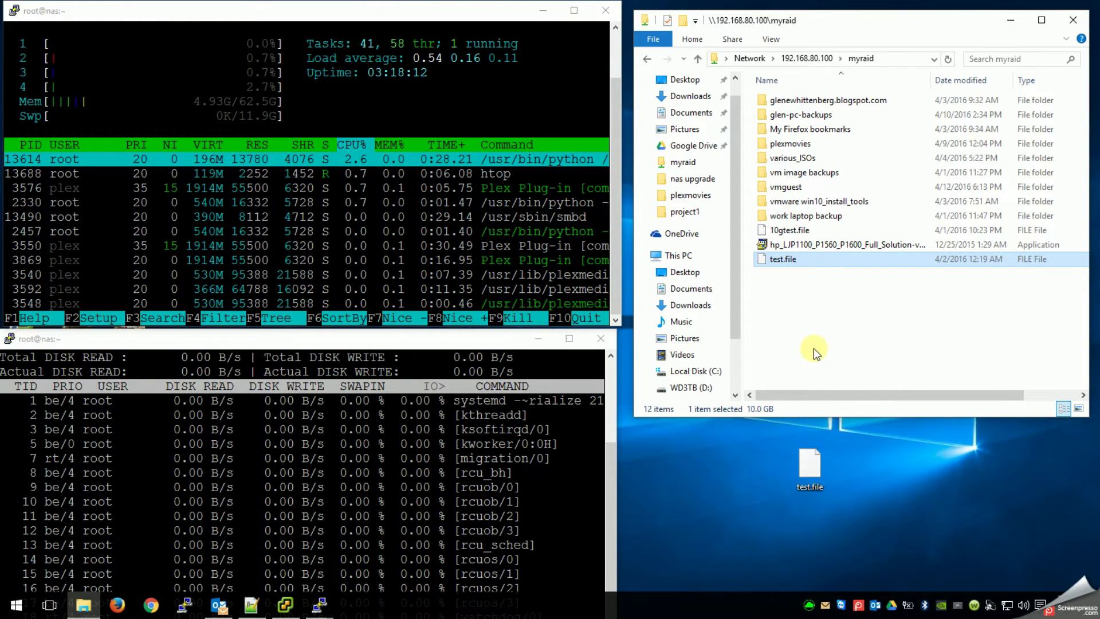
- Copy test.file from the myraid share back to the desktop, accepting the security warning and replacing the existing file
left_click(769, 259)
left_click_drag(768, 259, 775, 514)
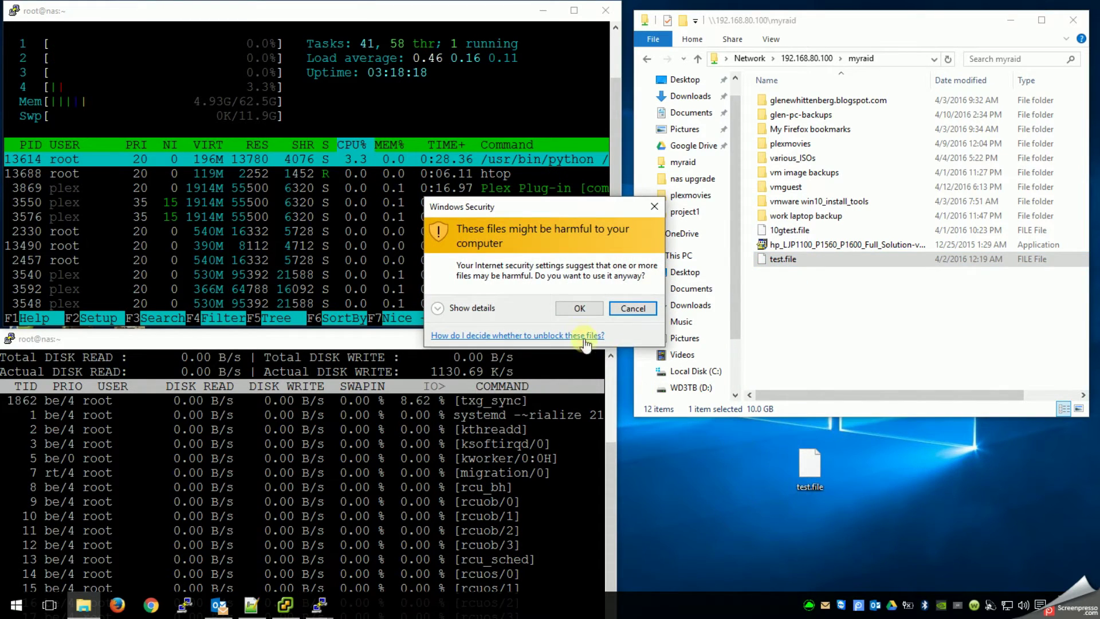
left_click(580, 307)
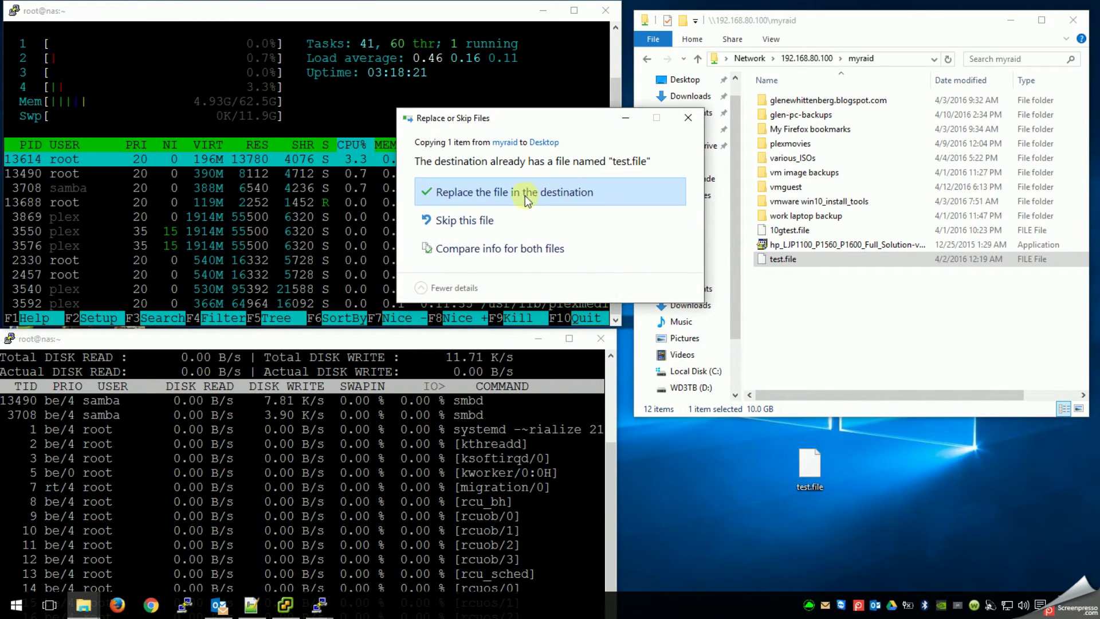
left_click(525, 194)
left_click_drag(558, 129, 859, 145)
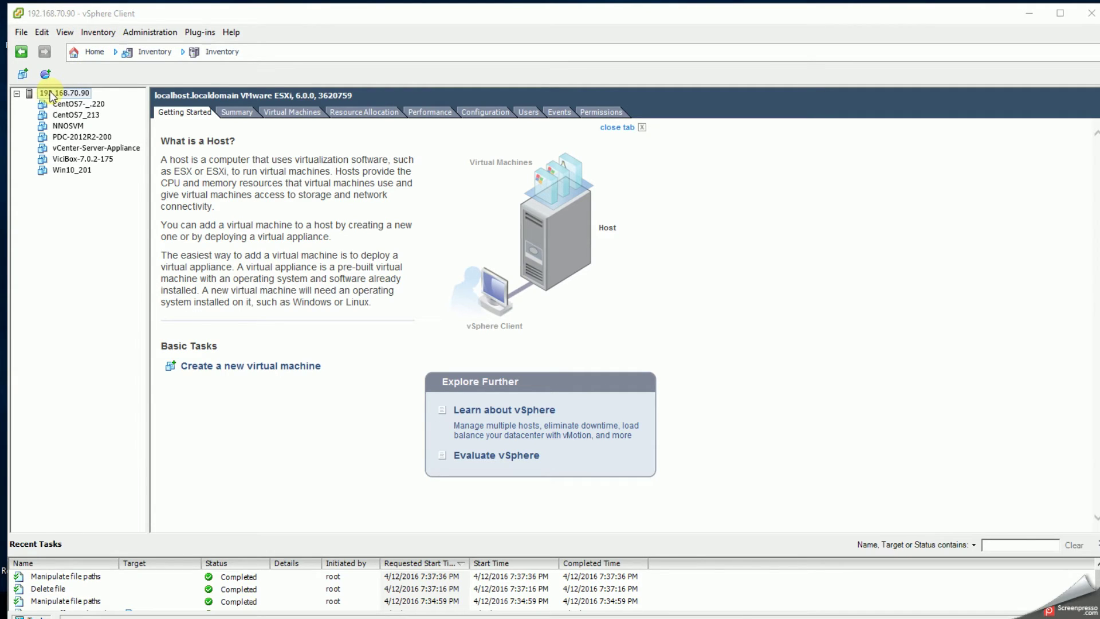
- In vSphere Client, inspect the NAS_ZFS_NFS_10Gb datastore in the storage configuration of host 192.168.70.90, widening the Device column
left_click(55, 171)
left_click(46, 96)
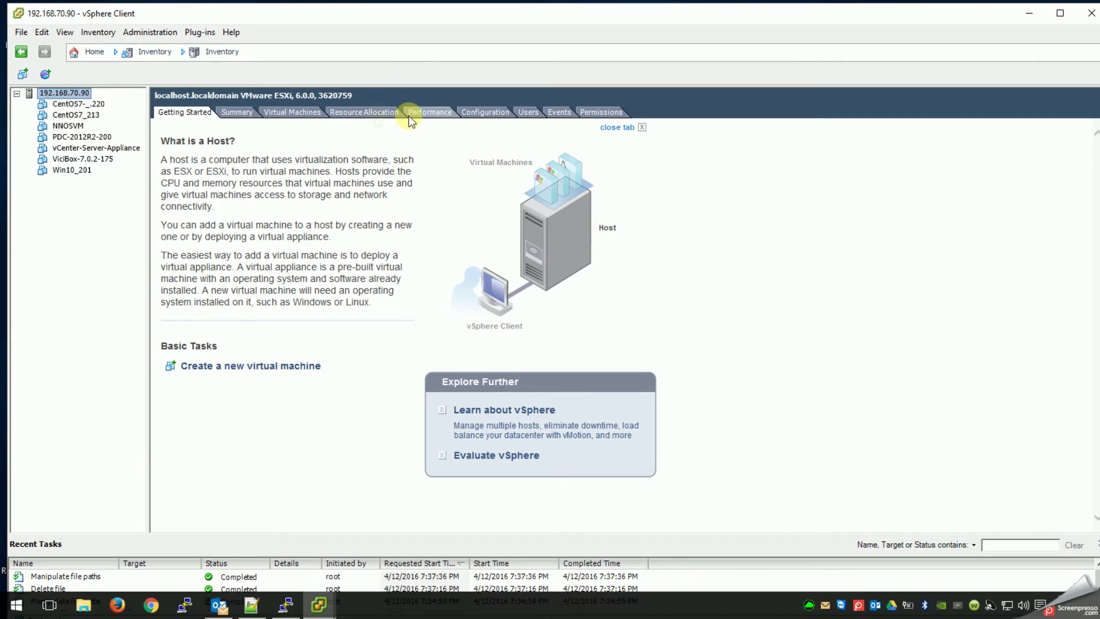
left_click(484, 115)
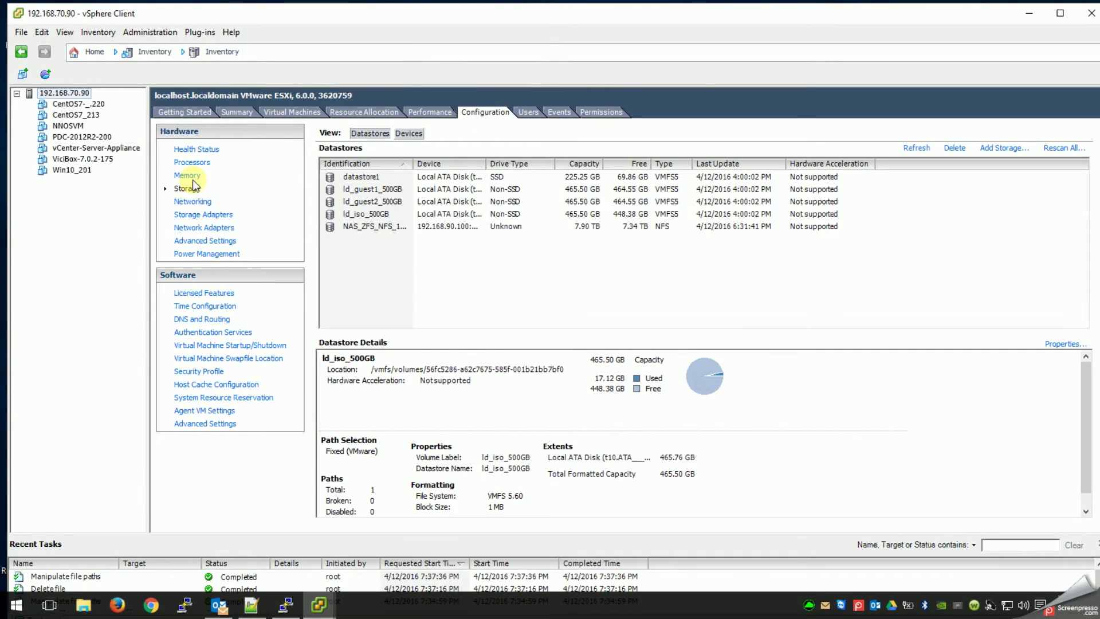
left_click(373, 226)
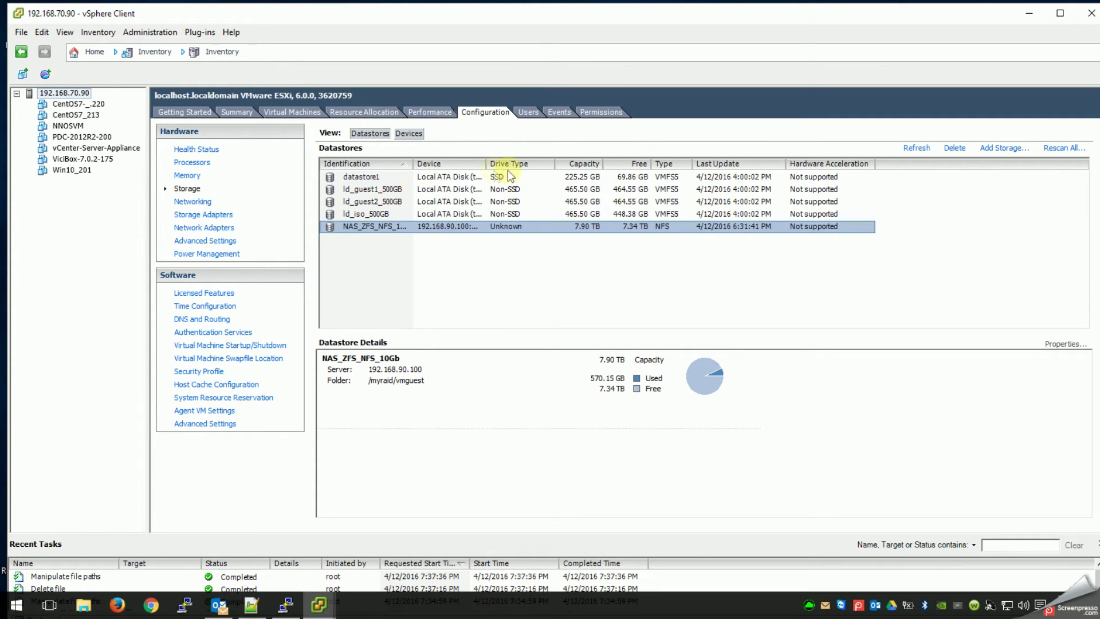
left_click_drag(486, 164, 521, 167)
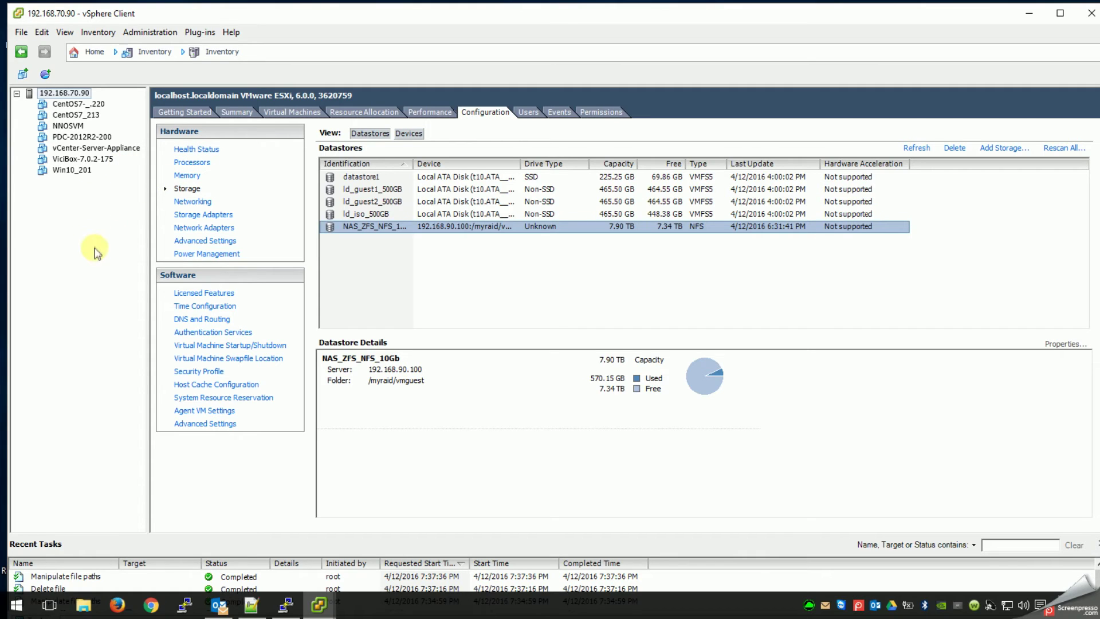
left_click(362, 216)
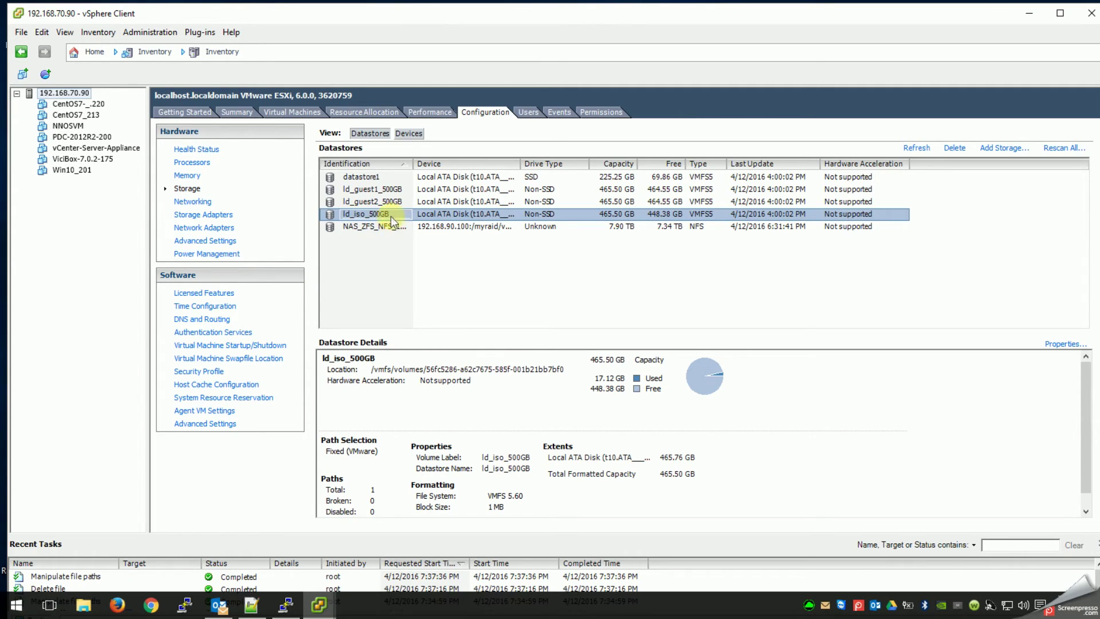
left_click(357, 226)
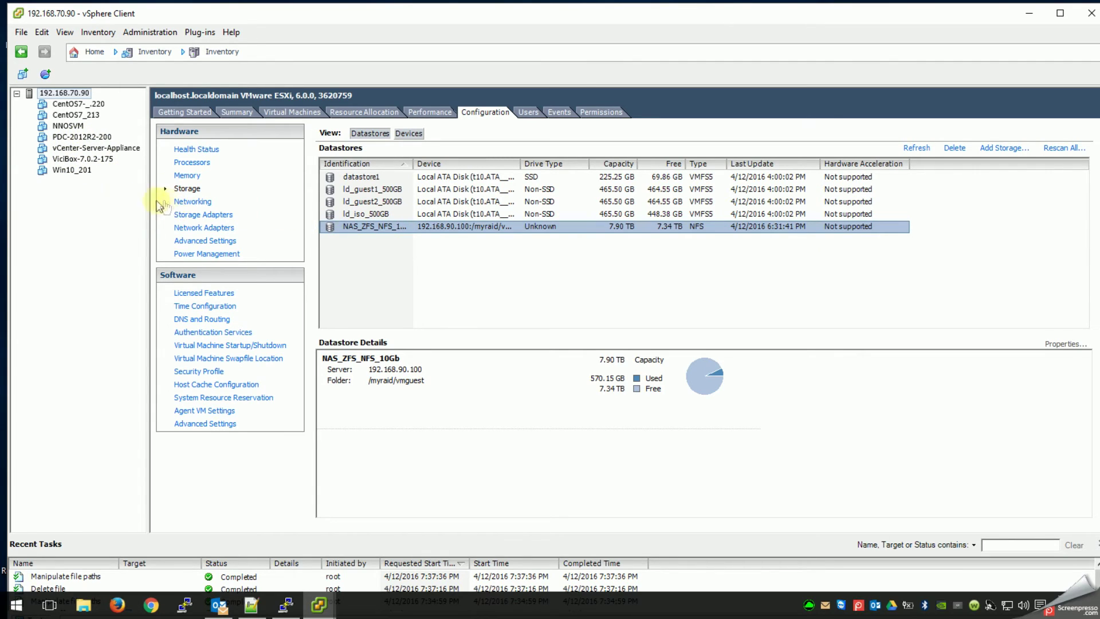
- Browse the NAS_ZFS_NFS_10Gb datastore, examine the files in its Win10_201 folder, and close the datastore browser
left_click(57, 169)
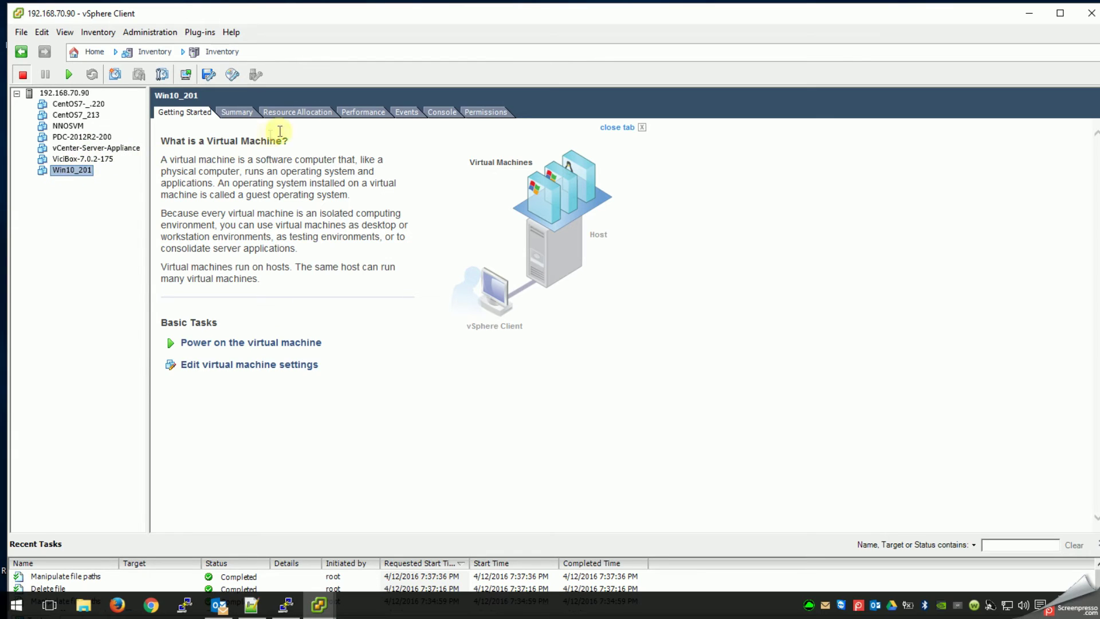
left_click(66, 92)
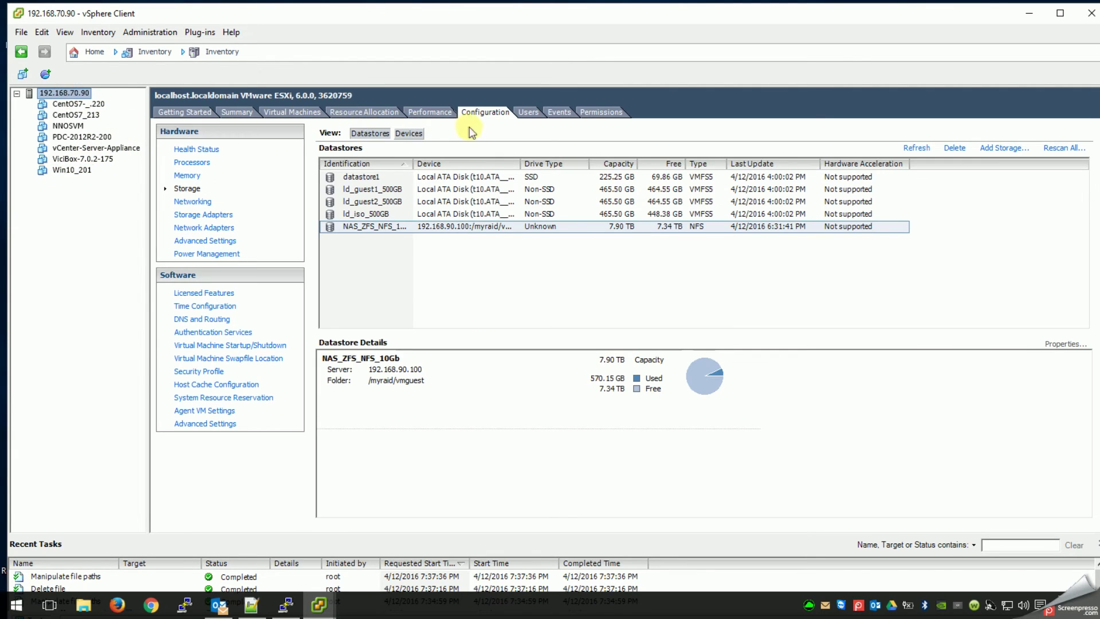
left_click(364, 225)
right_click(366, 227)
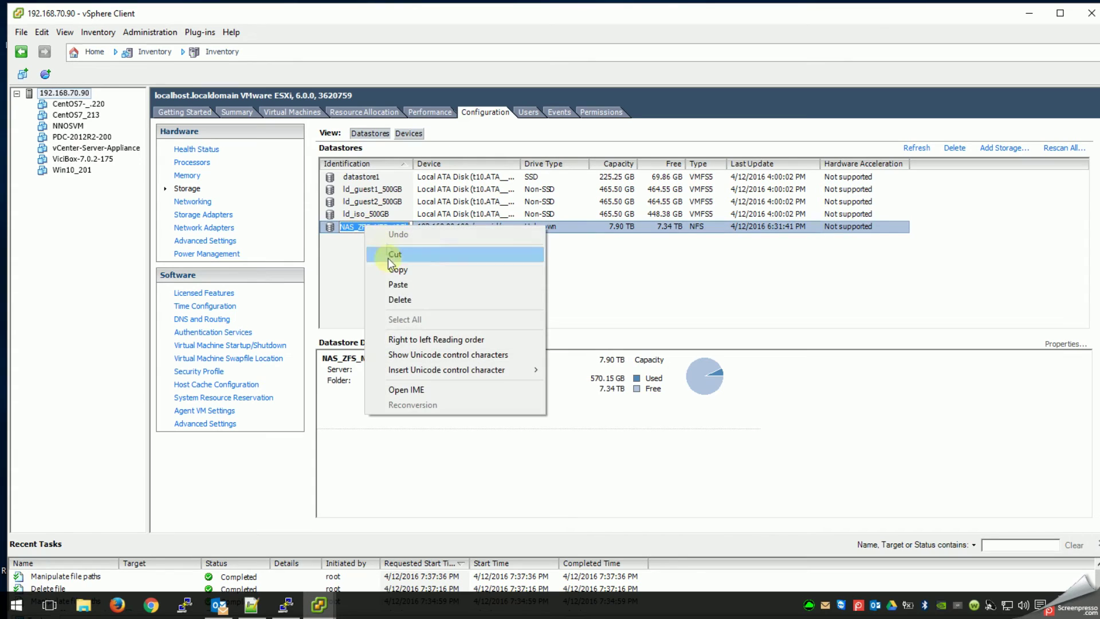
left_click(356, 284)
right_click(361, 228)
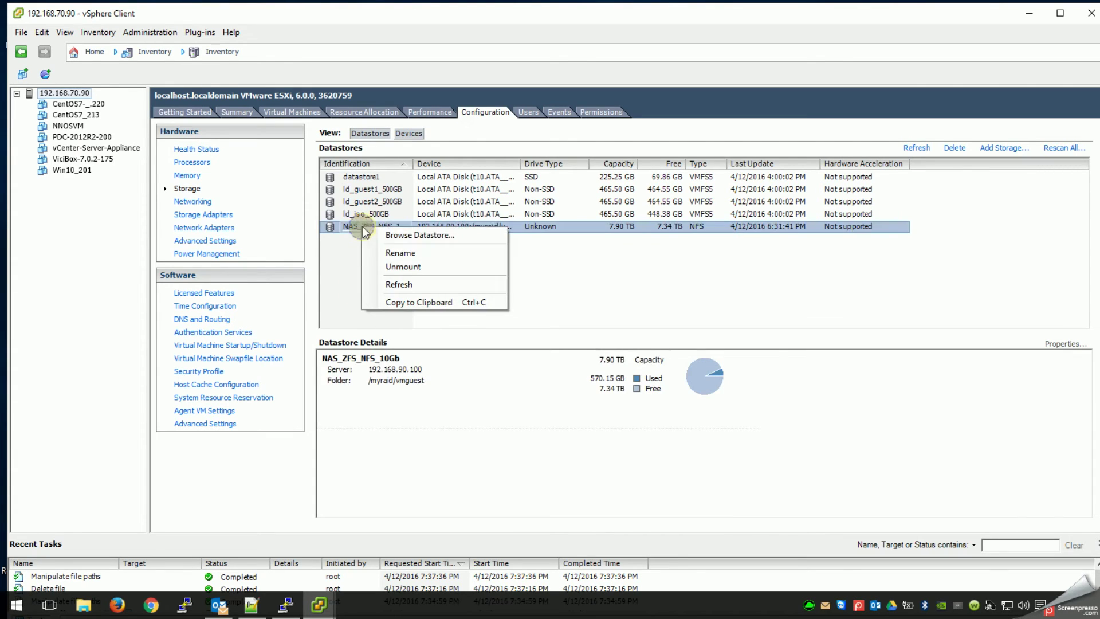
left_click(395, 235)
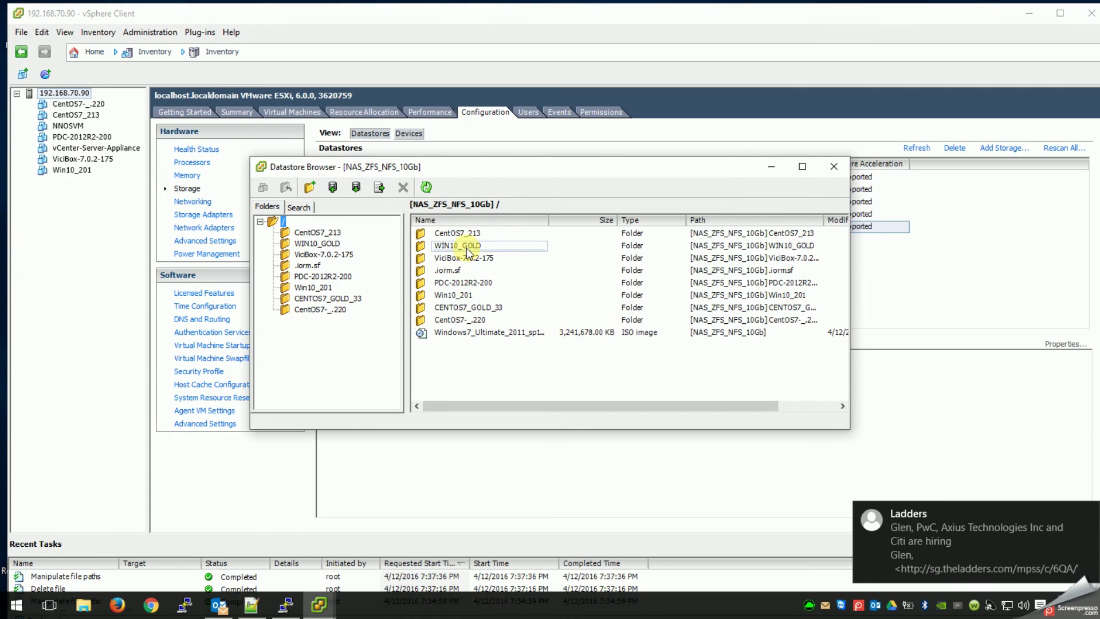
left_click(459, 295)
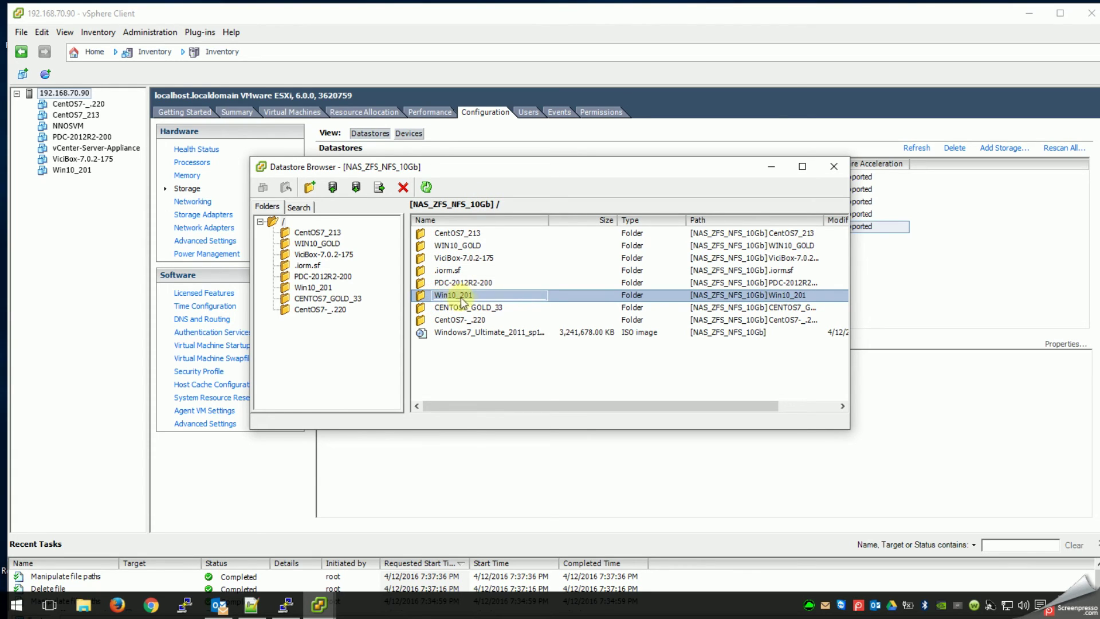
double_click(428, 294)
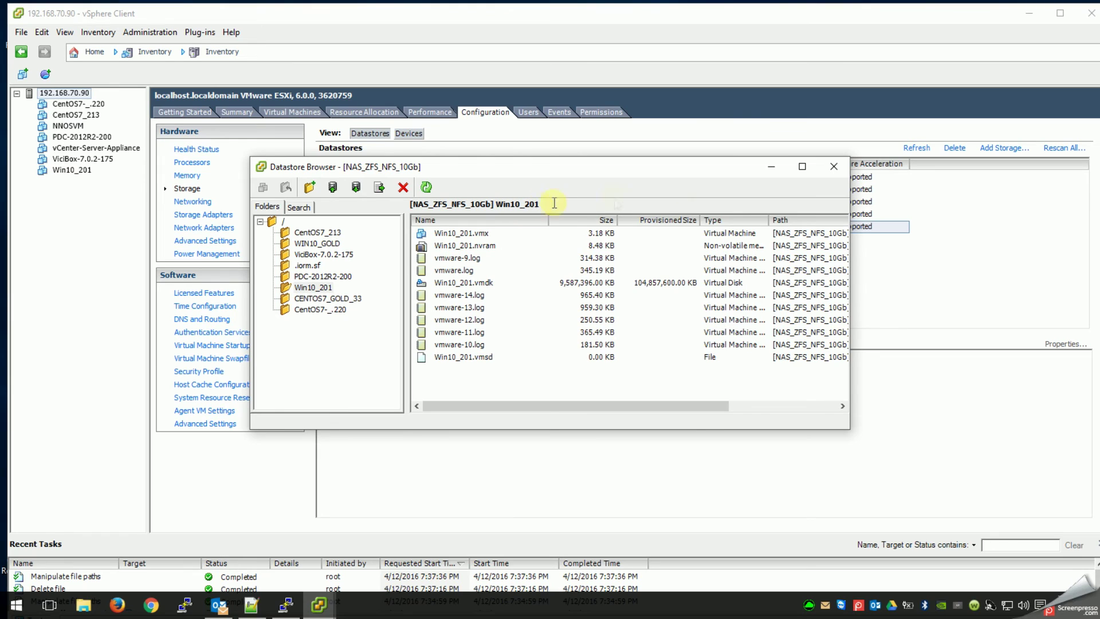
left_click(834, 166)
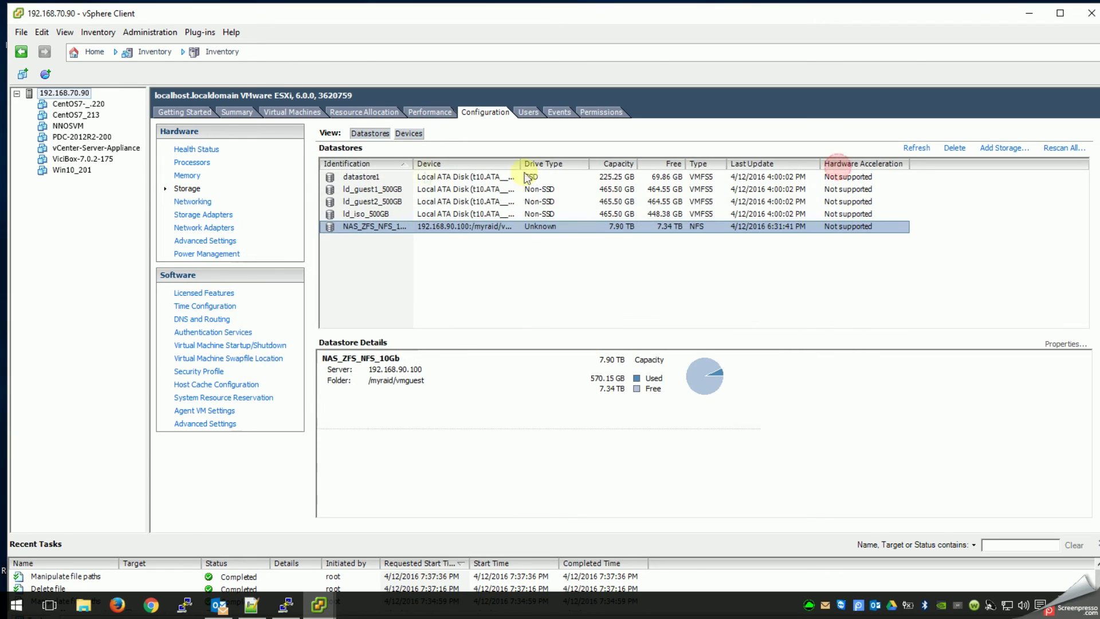
- Power on the Win10_201 virtual machine and open its console, moving the console window up to fit on screen
right_click(66, 171)
mouse_move(101, 182)
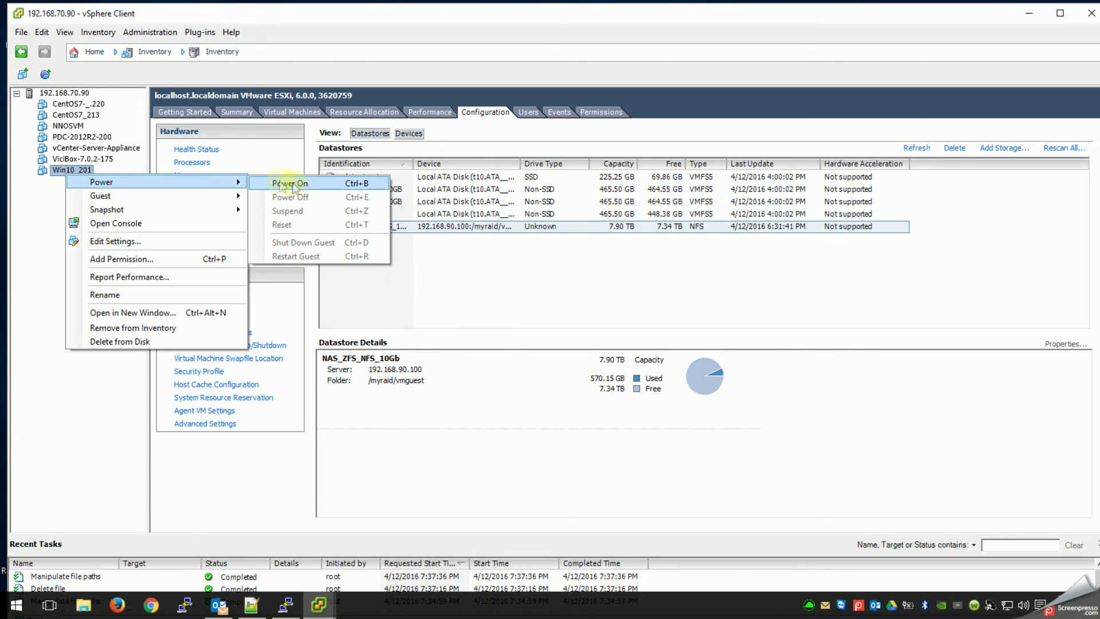
left_click(293, 184)
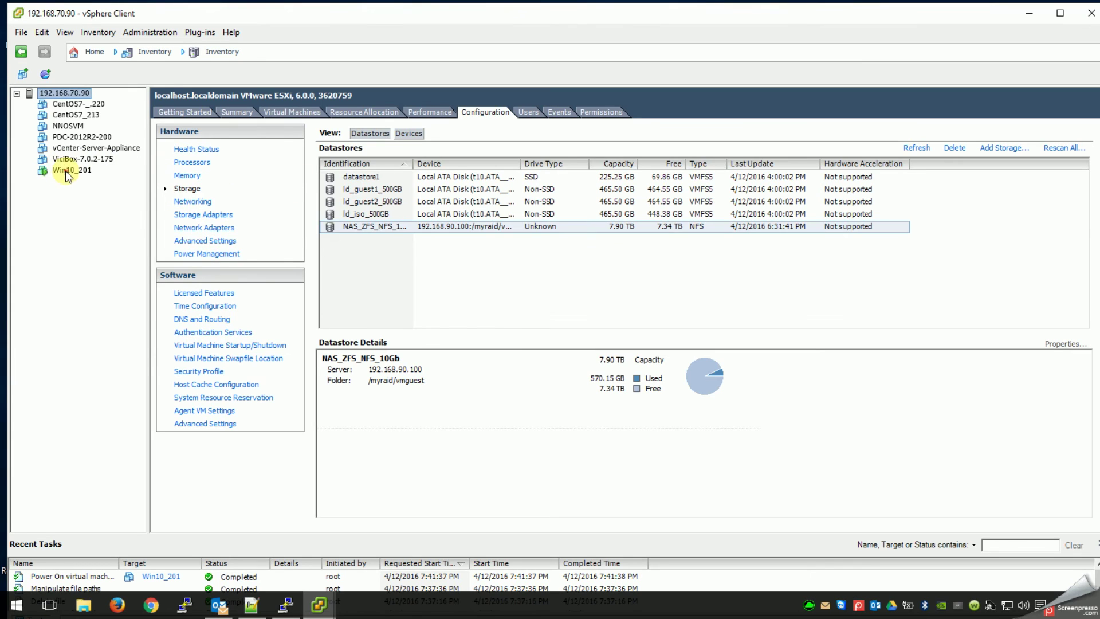
left_click(69, 171)
right_click(67, 173)
left_click(107, 223)
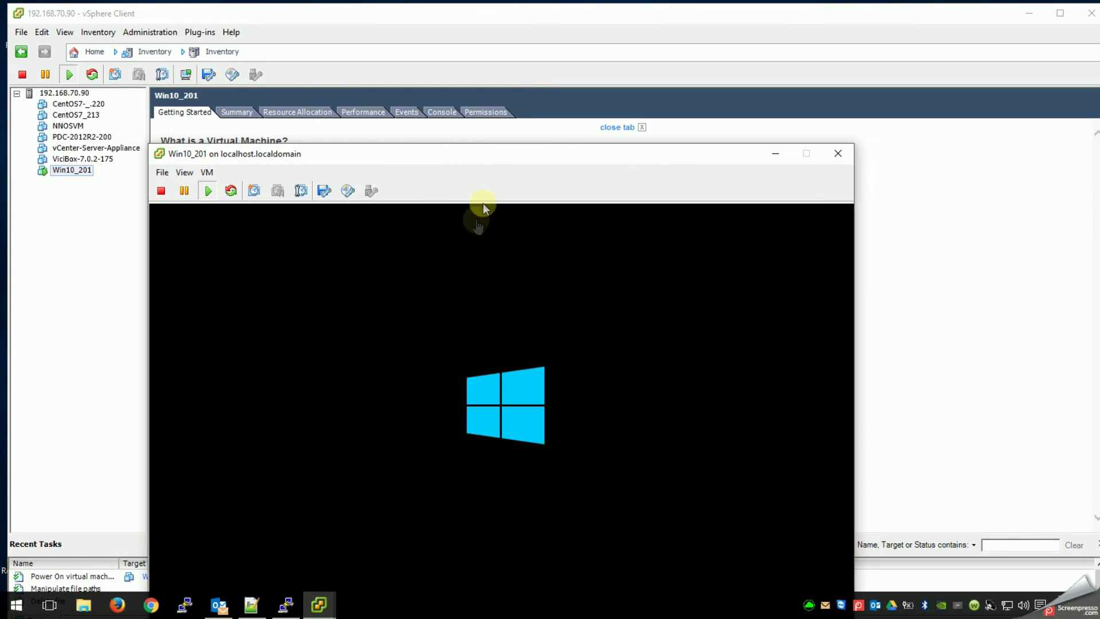
left_click_drag(476, 159, 470, 34)
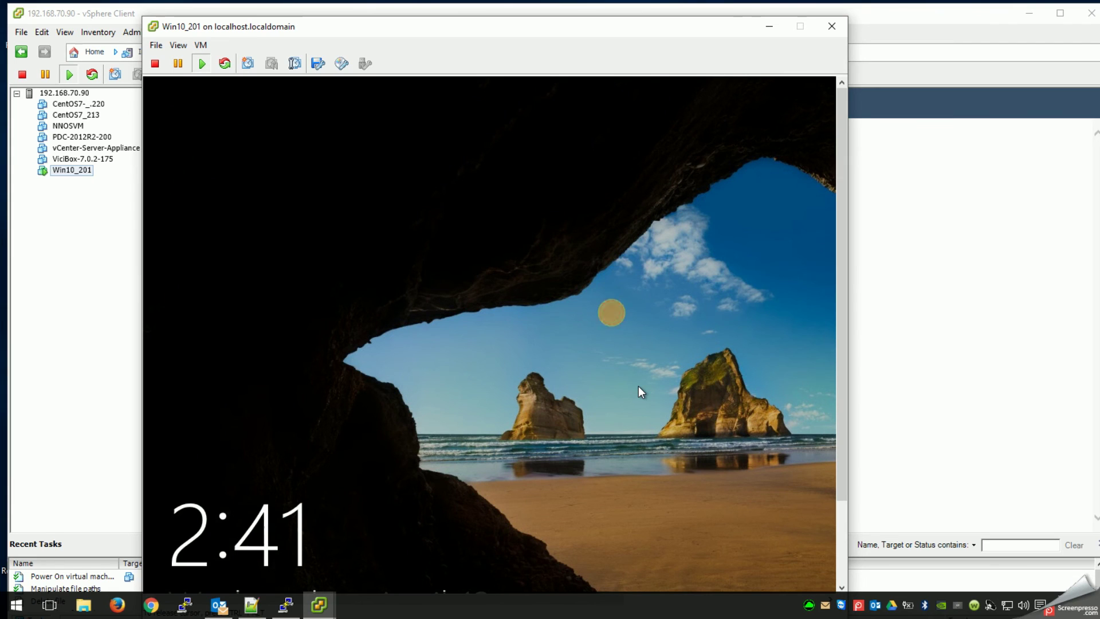
- Sign in to the Win10_201 guest with the account password and switch its console to full screen
left_click(548, 380)
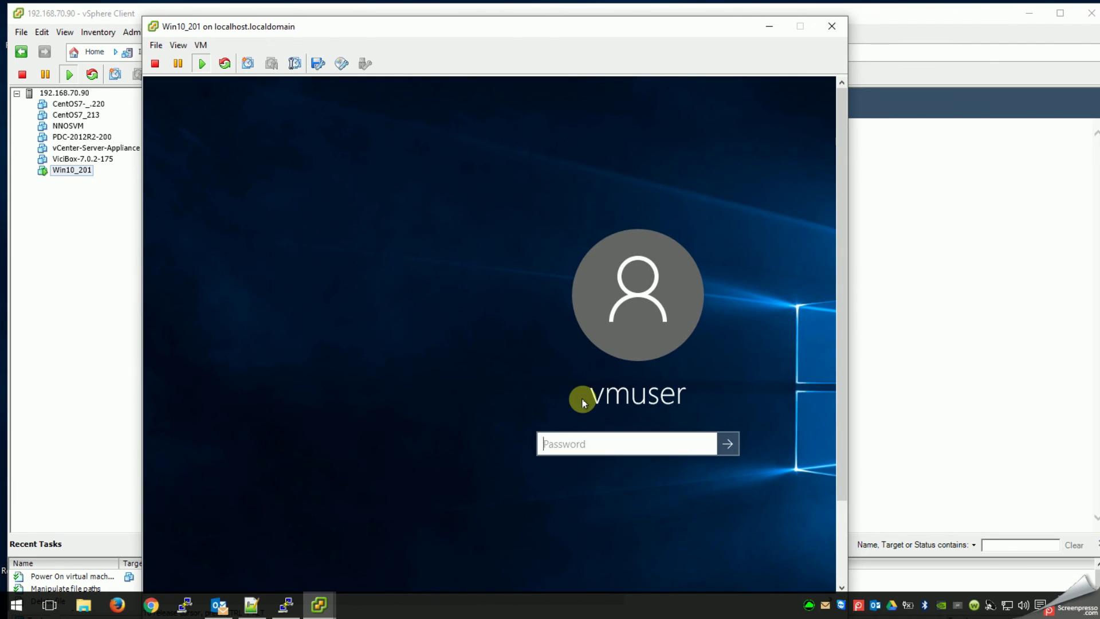
type("•••••••••••")
key("Return")
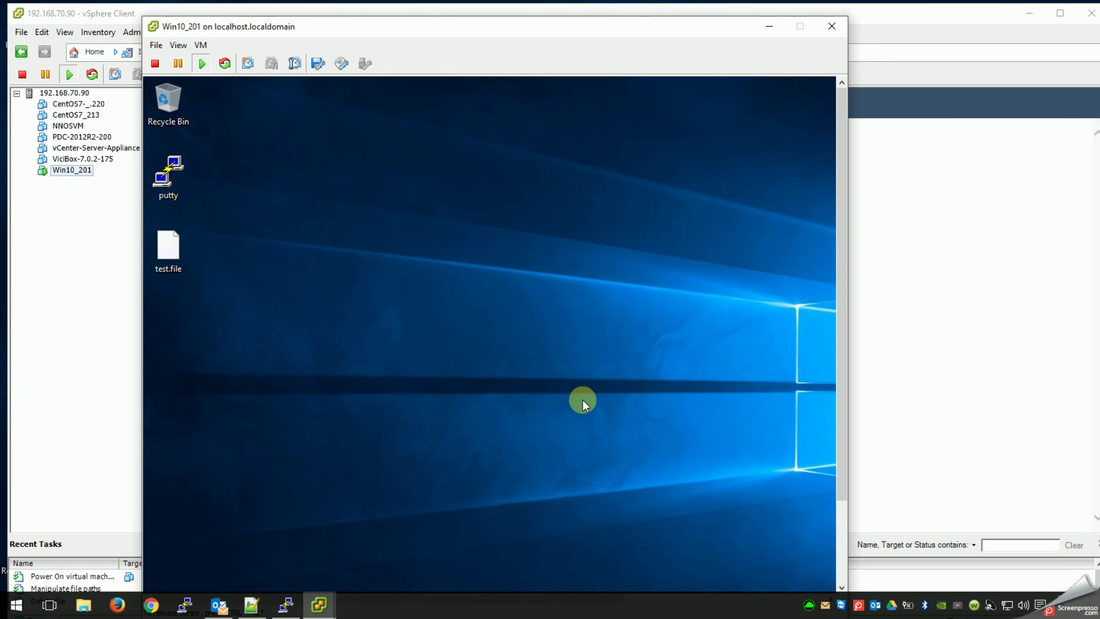
key("ctrl+alt+Return")
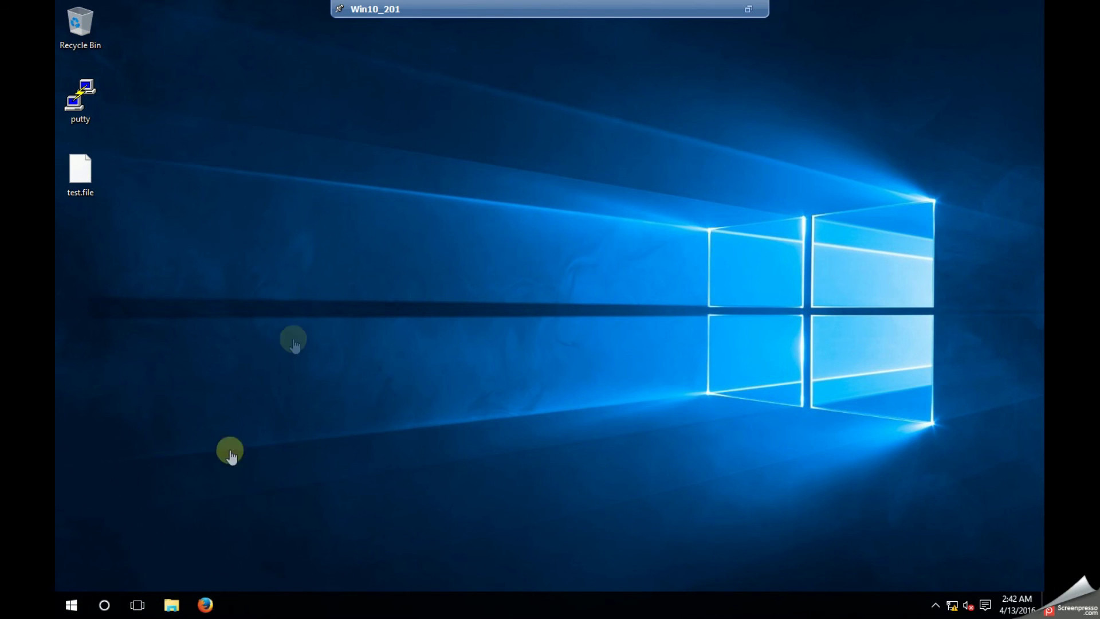
- Launch Firefox in the guest to check web access, and inspect the TCP/IPv4 properties of the Ethernet0 connection
left_click(206, 606)
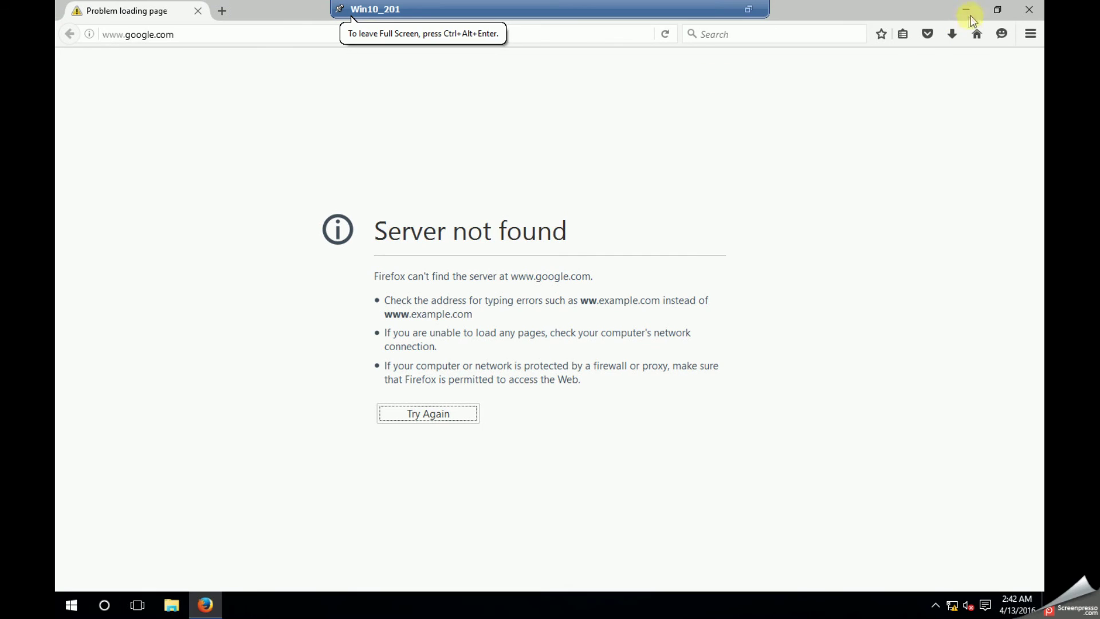
right_click(957, 607)
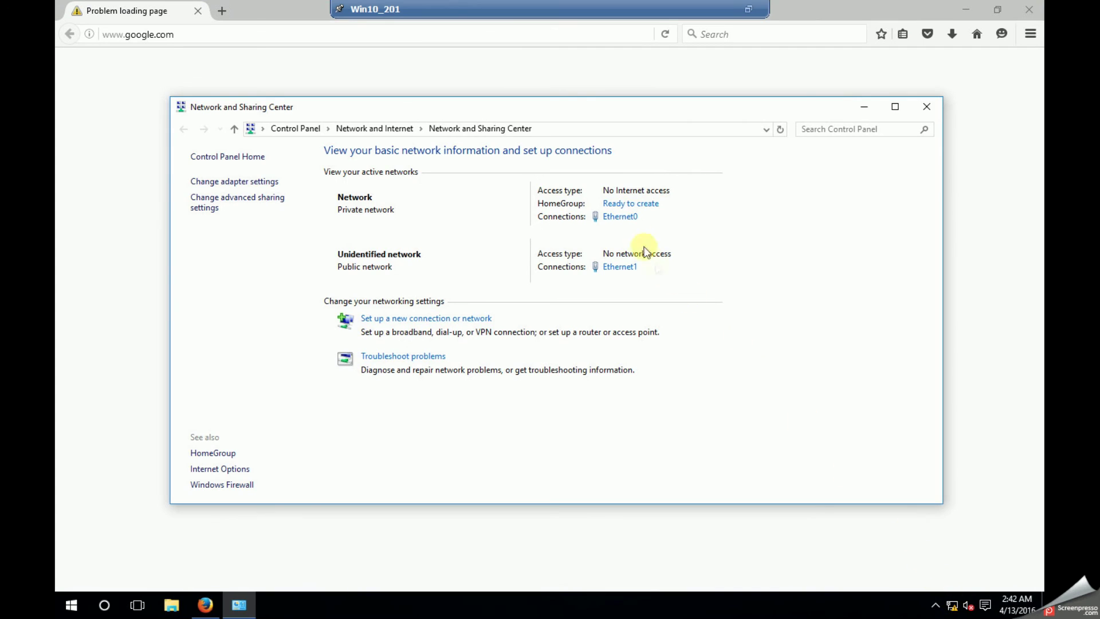
left_click(619, 216)
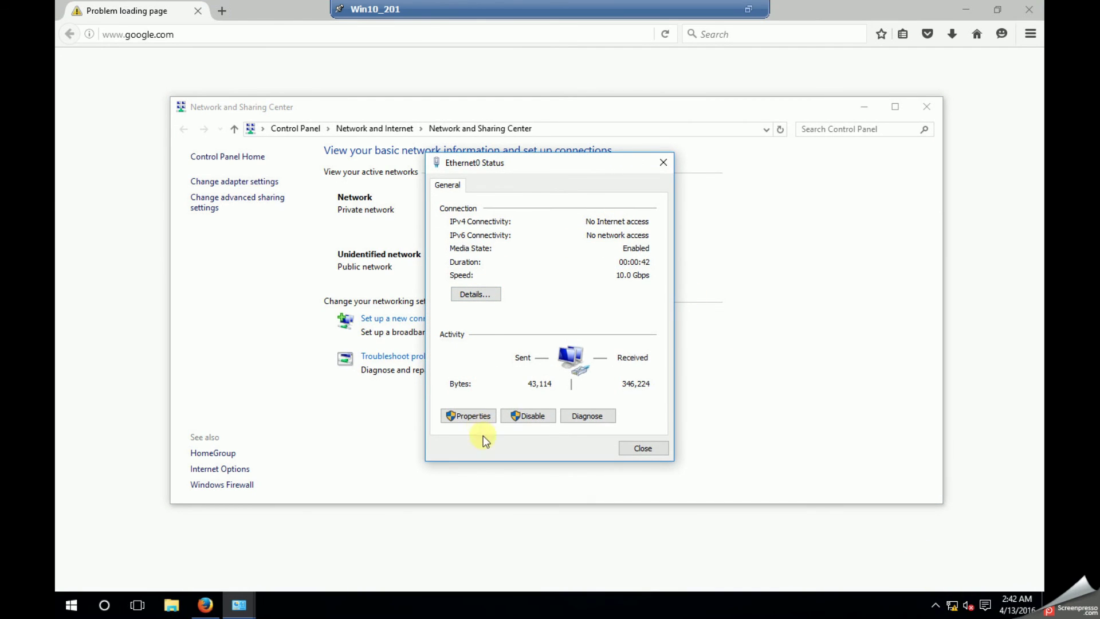
left_click(467, 415)
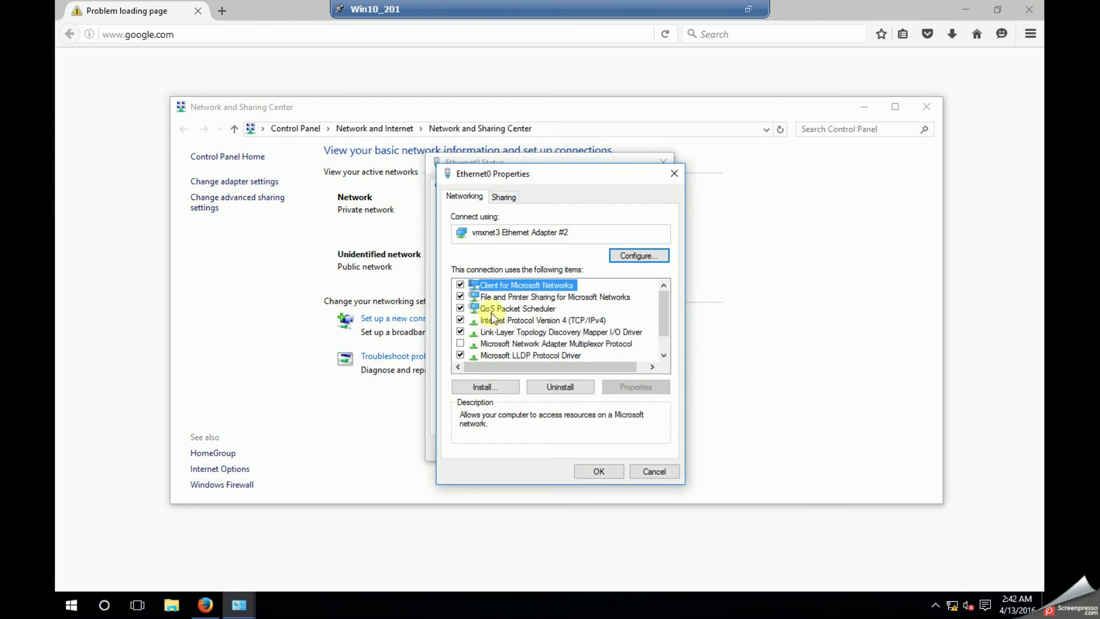
double_click(494, 320)
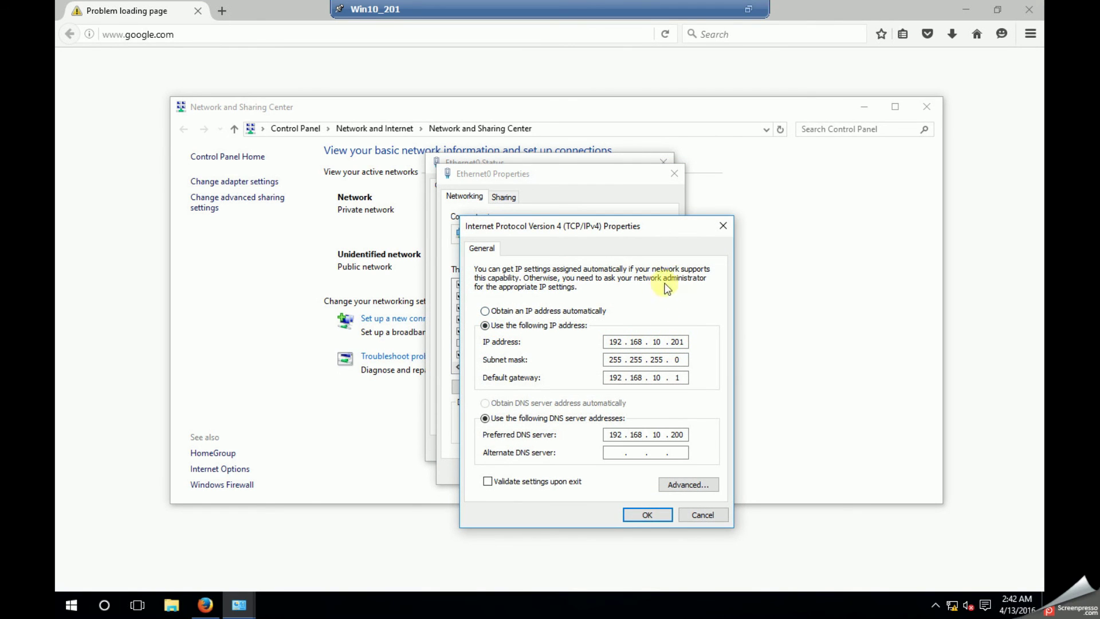
- Close the Ethernet0 dialogs without changes, along with the Network and Sharing Center and Firefox, returning to the guest desktop
left_click(723, 226)
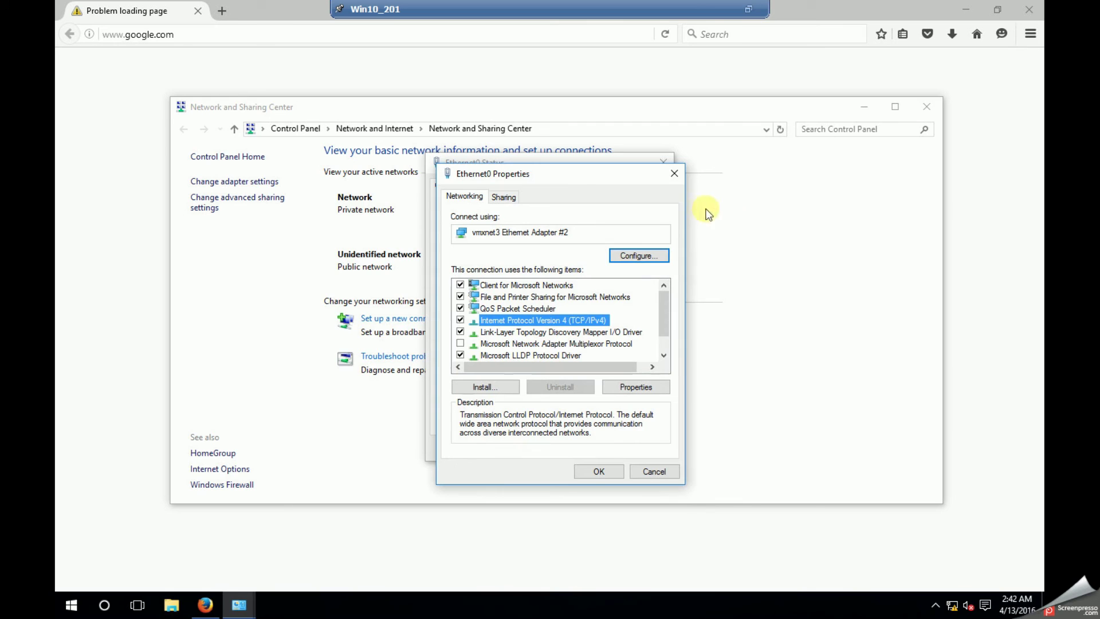
left_click(674, 176)
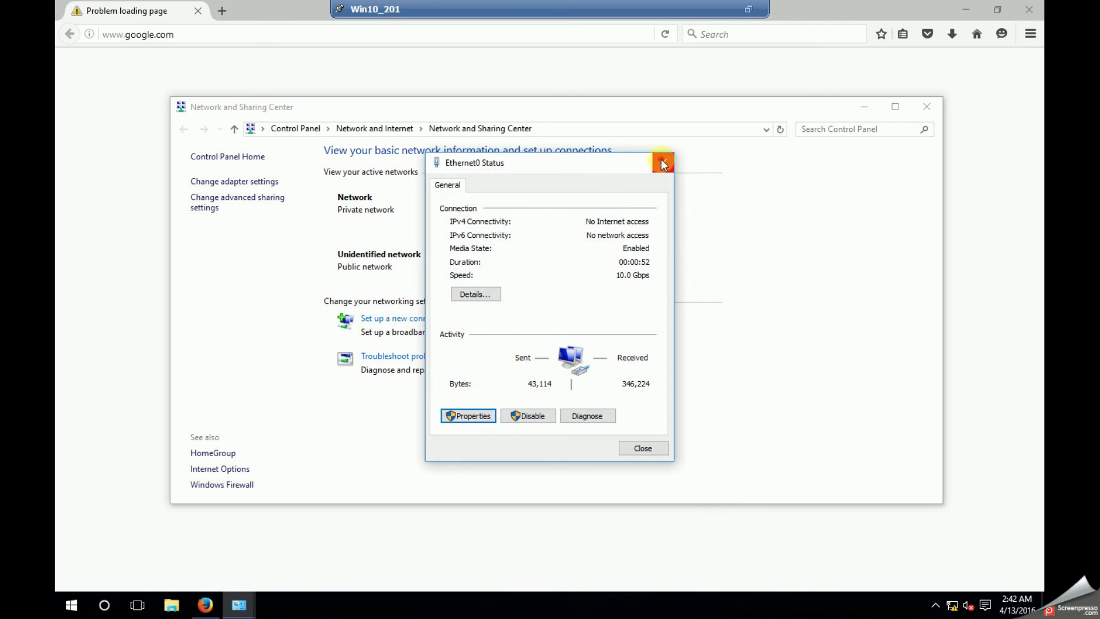
left_click(663, 164)
left_click(928, 105)
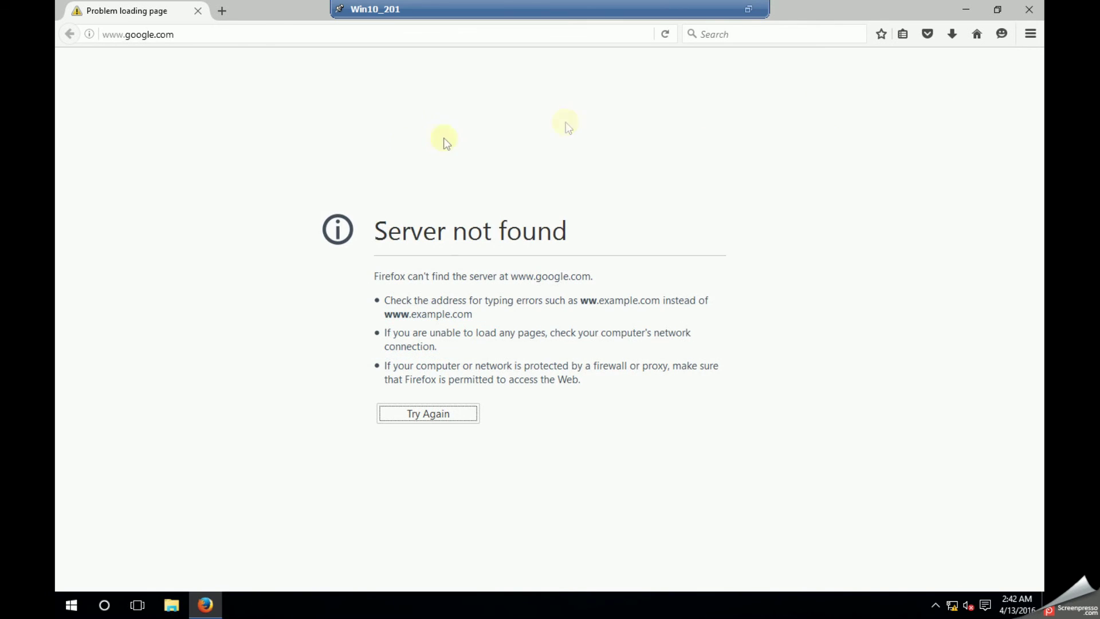
left_click(1029, 9)
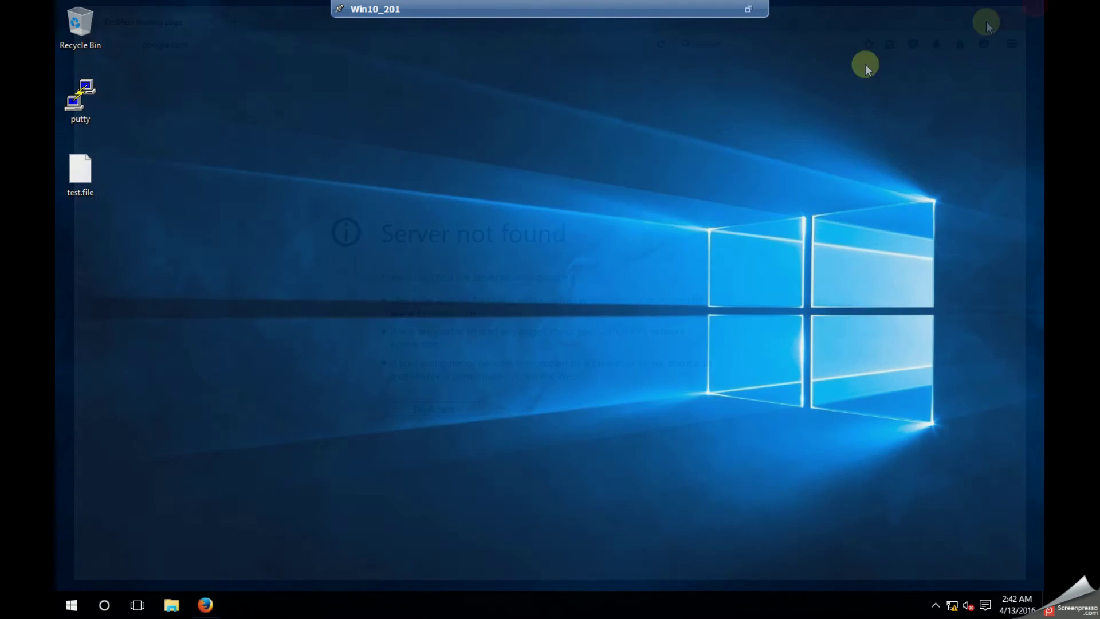